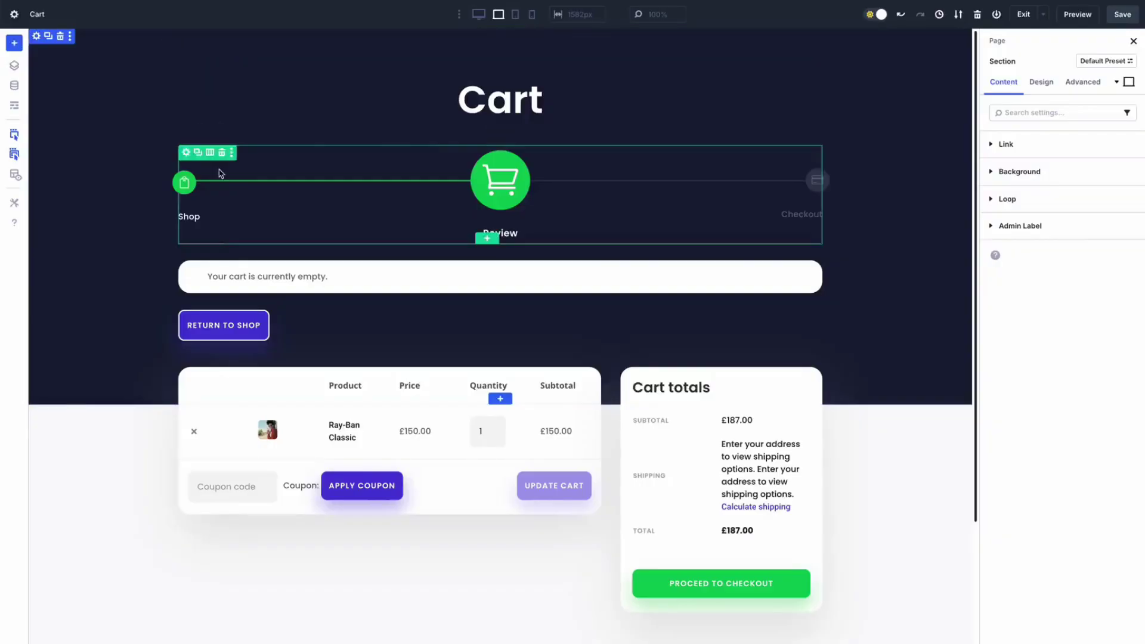
Inspect the Woo Cart Products, Woo Cart Totals and Woo Cart Notice module settings.
{"action": "left_click", "coordinate": [241, 395]}
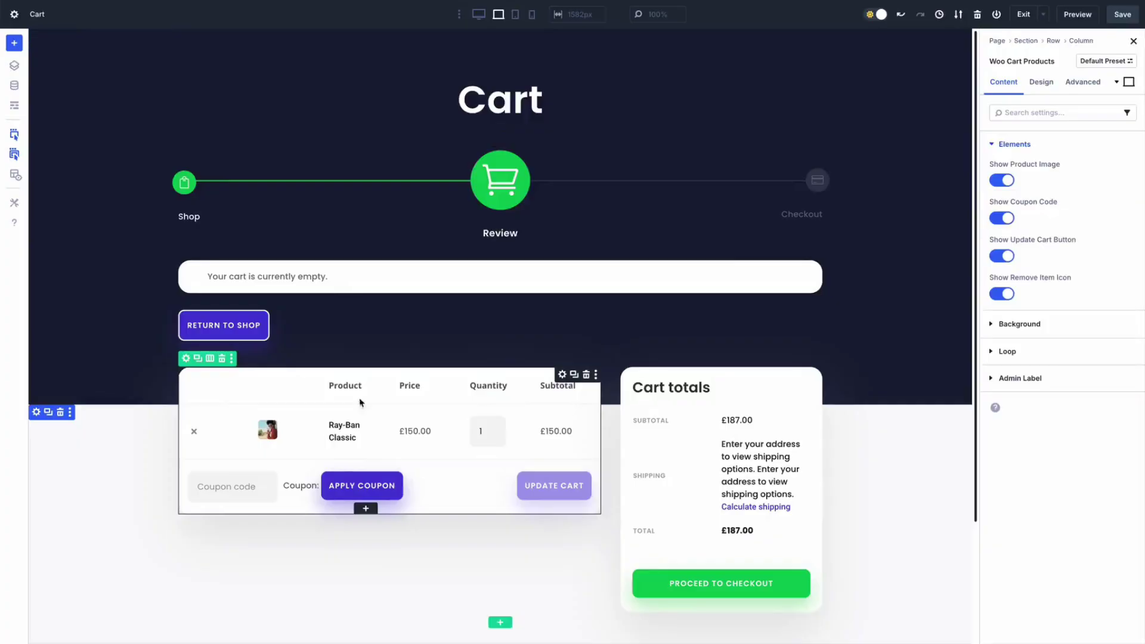
{"action": "left_click", "coordinate": [692, 428]}
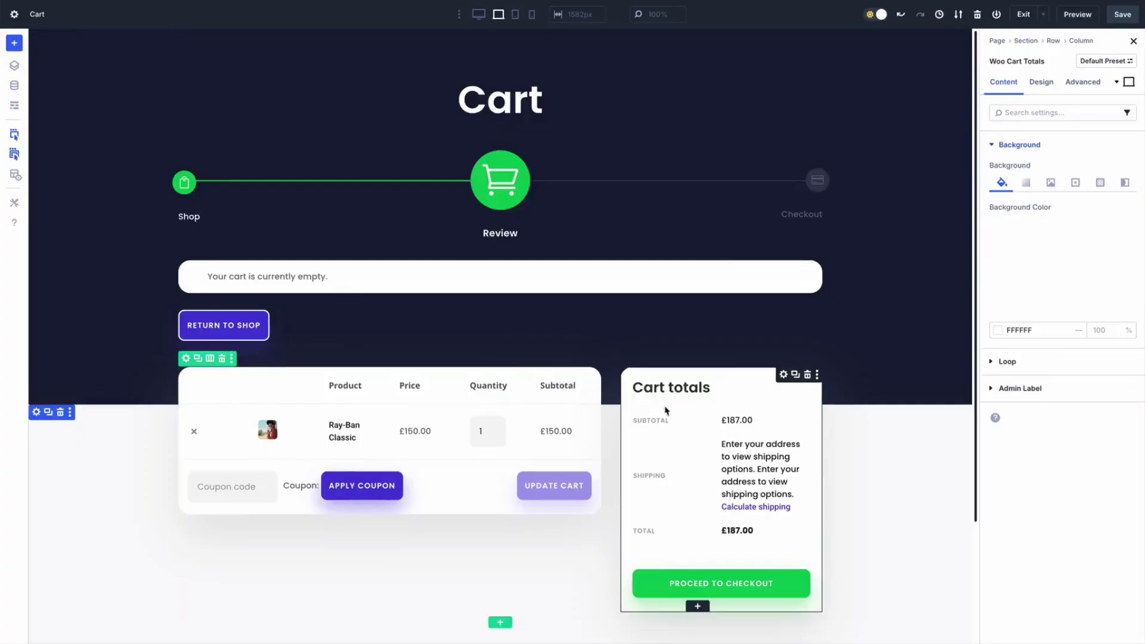
{"action": "left_click", "coordinate": [481, 284]}
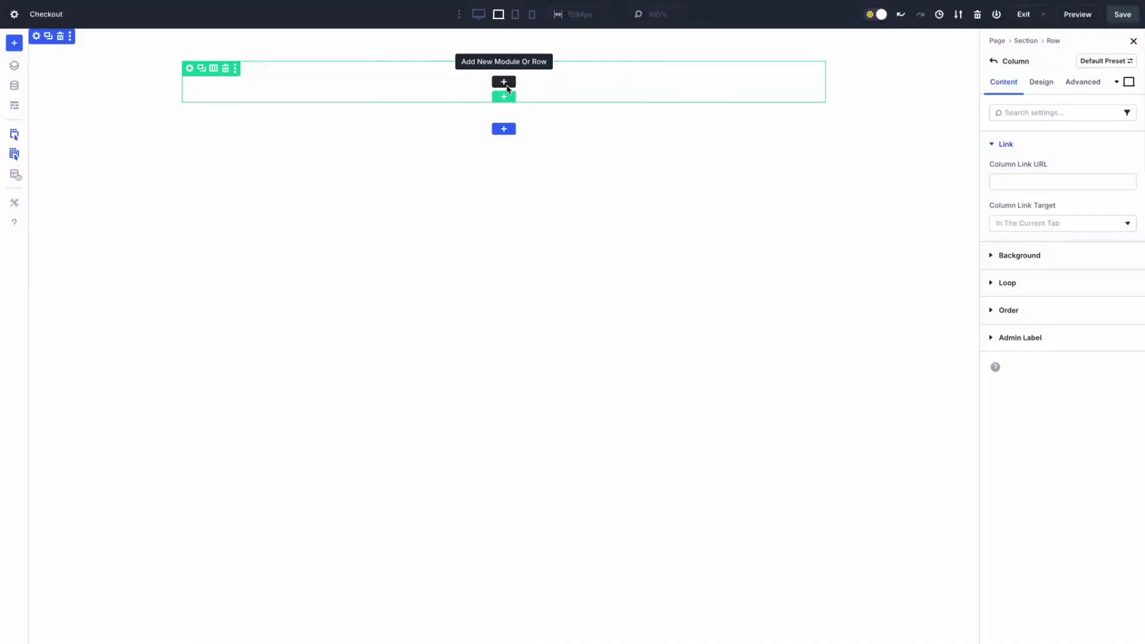
Open Insert Module for the empty Checkout column and list the Woo Modules collection.
{"action": "left_click", "coordinate": [504, 83]}
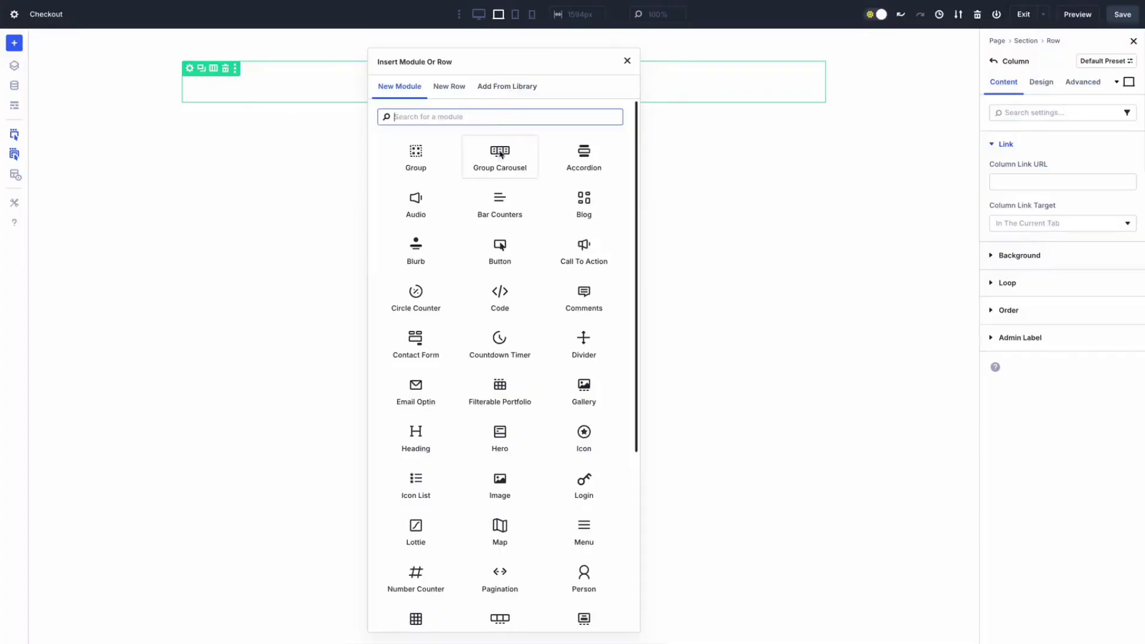
{"action": "scroll", "coordinate": [500, 154], "scroll_direction": "down", "scroll_amount": 5}
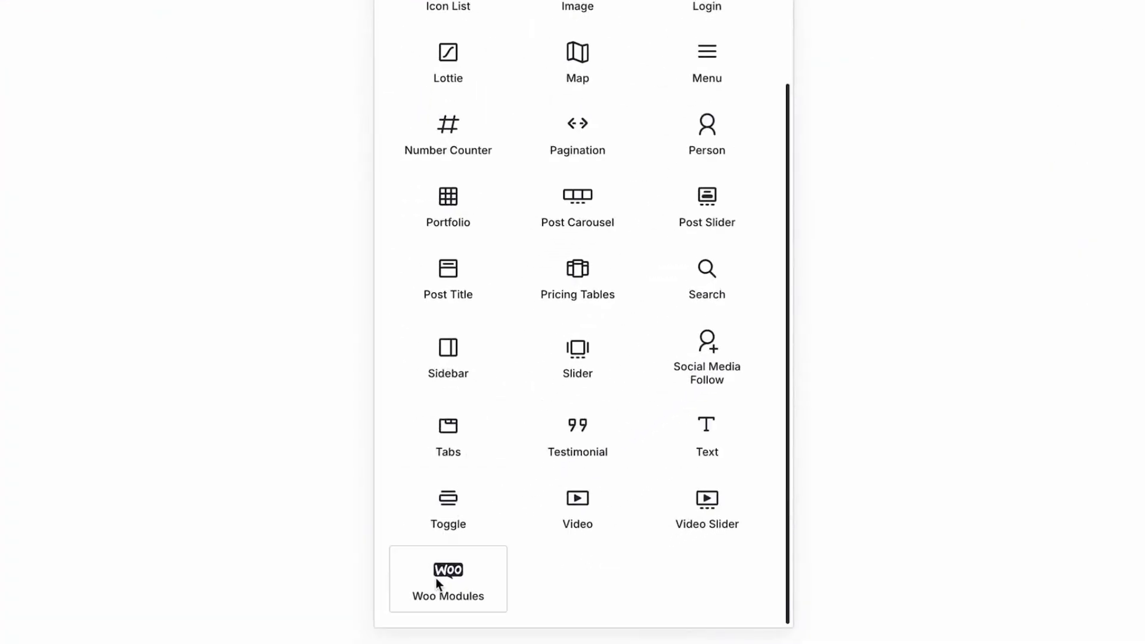
{"action": "left_click", "coordinate": [435, 578]}
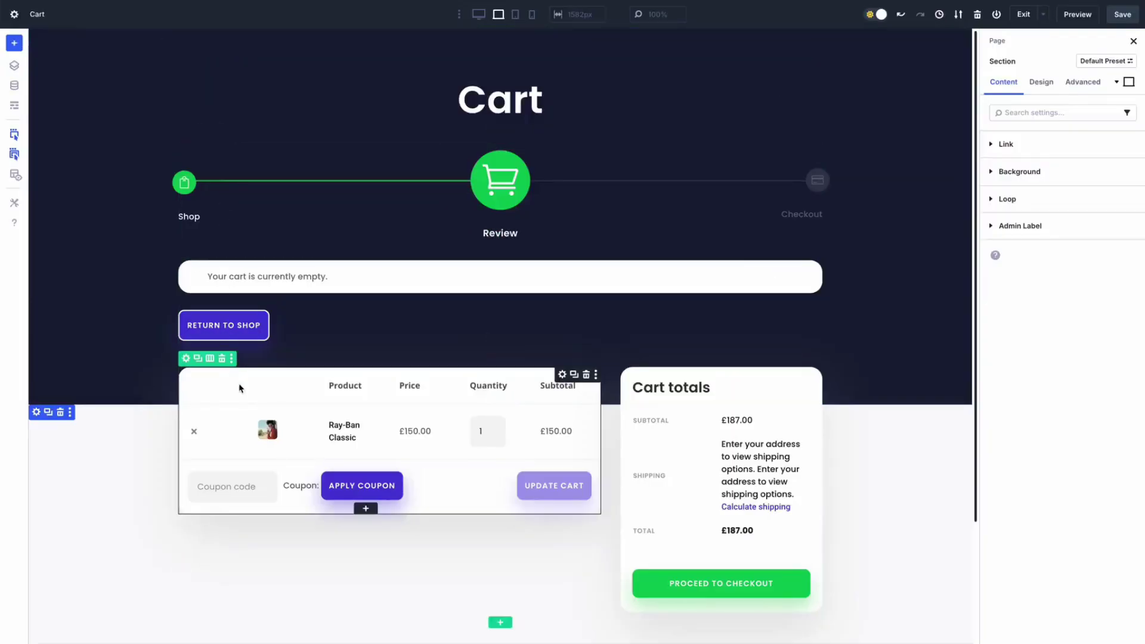
Review Woo Cart Products' Elements toggles, then Woo Cart Totals' Background settings.
{"action": "left_click", "coordinate": [241, 392]}
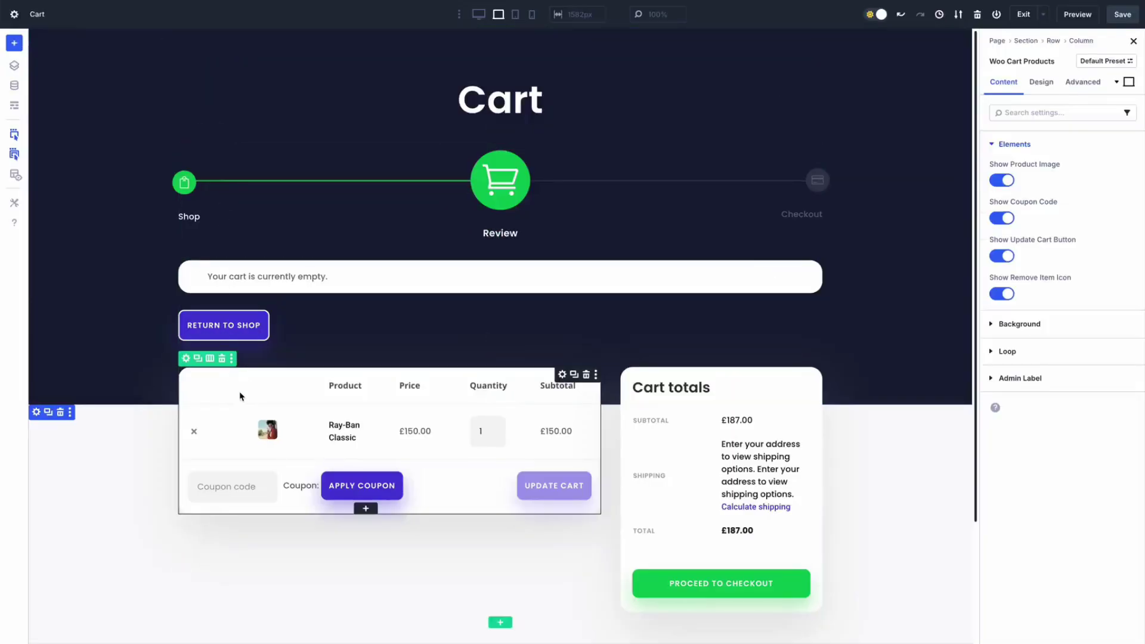
{"action": "left_click", "coordinate": [693, 428]}
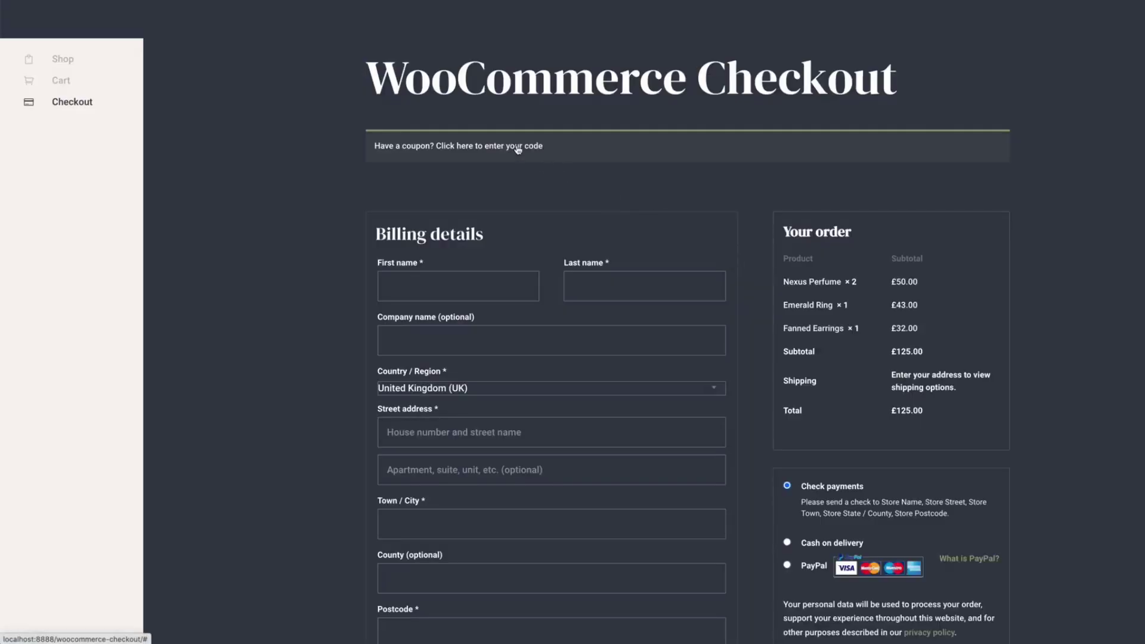
Reveal the checkout coupon code form and scroll through the billing details.
{"action": "left_click", "coordinate": [518, 147]}
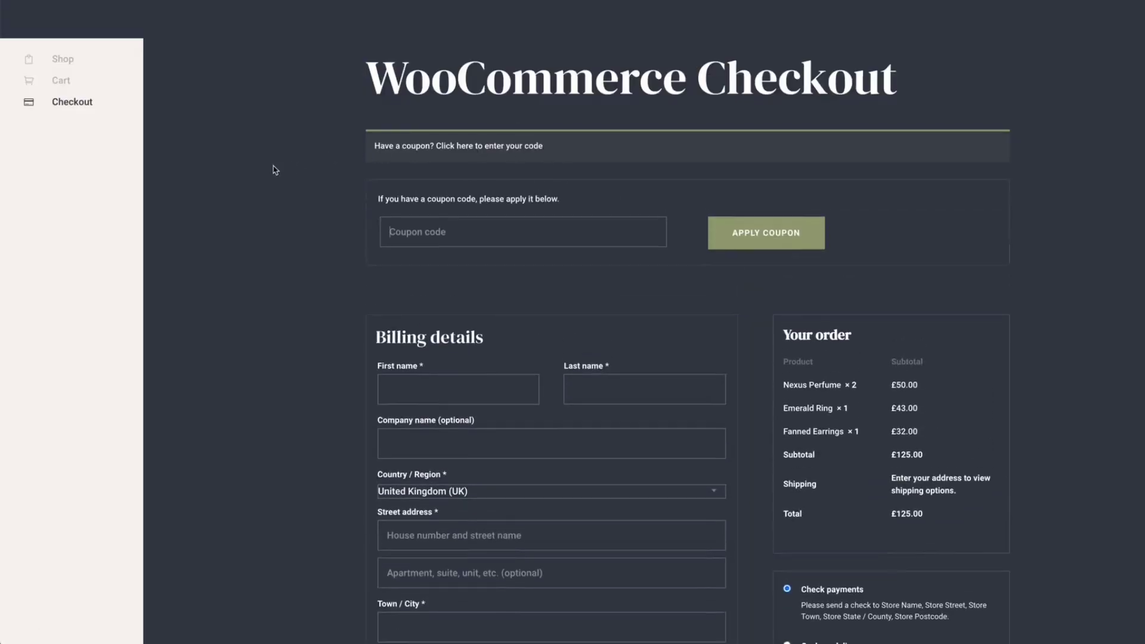
{"action": "scroll", "coordinate": [275, 170], "scroll_direction": "down", "scroll_amount": 6}
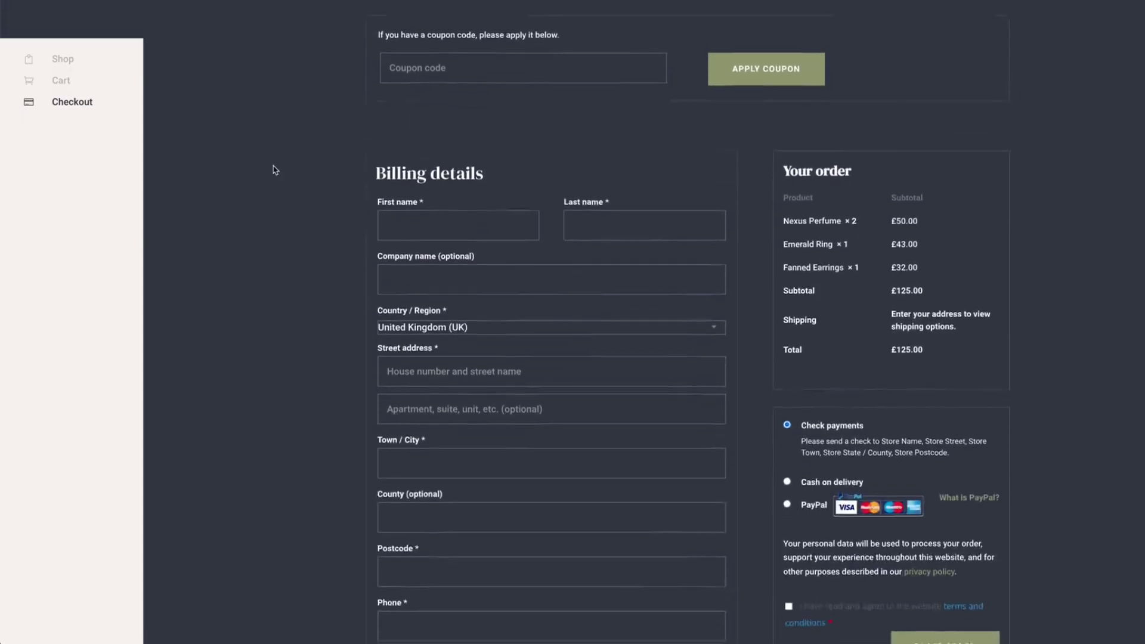
{"action": "scroll", "coordinate": [275, 170], "scroll_direction": "down", "scroll_amount": 3}
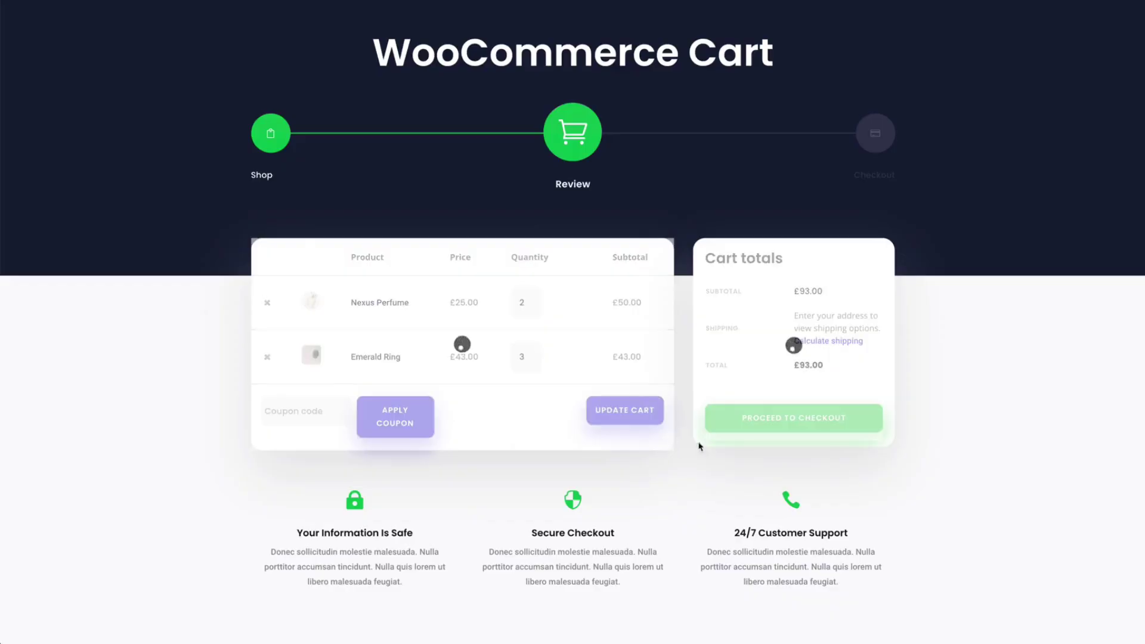
Proceed to checkout with three Emerald Rings (£179.00) and scroll through the checkout page.
{"action": "left_click", "coordinate": [843, 417]}
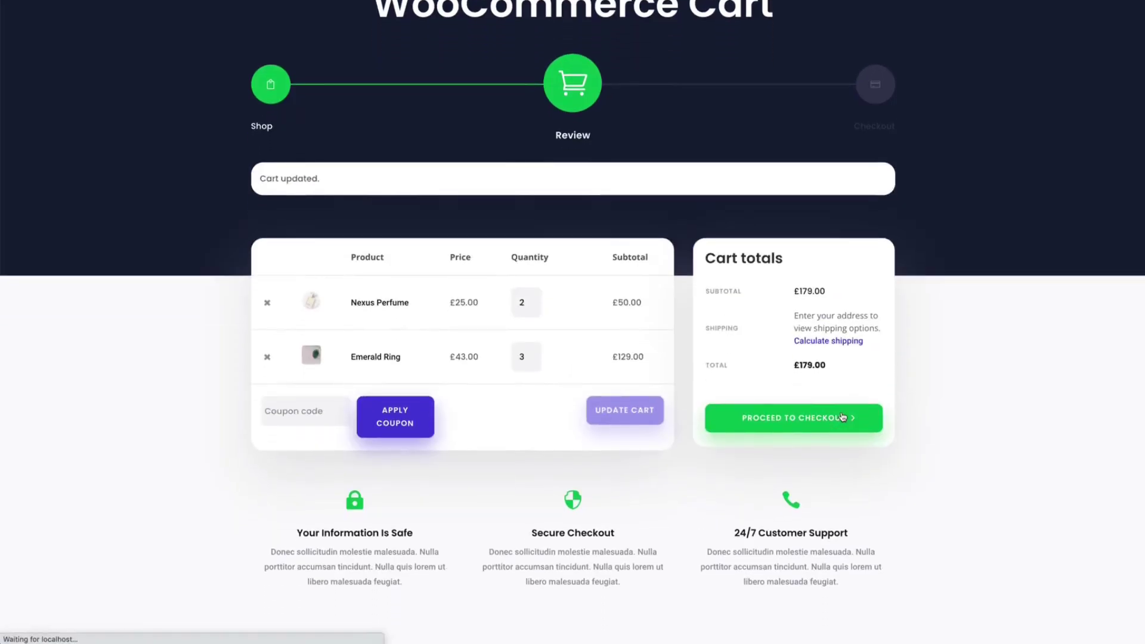
{"action": "scroll", "coordinate": [1006, 400], "scroll_direction": "down", "scroll_amount": 5}
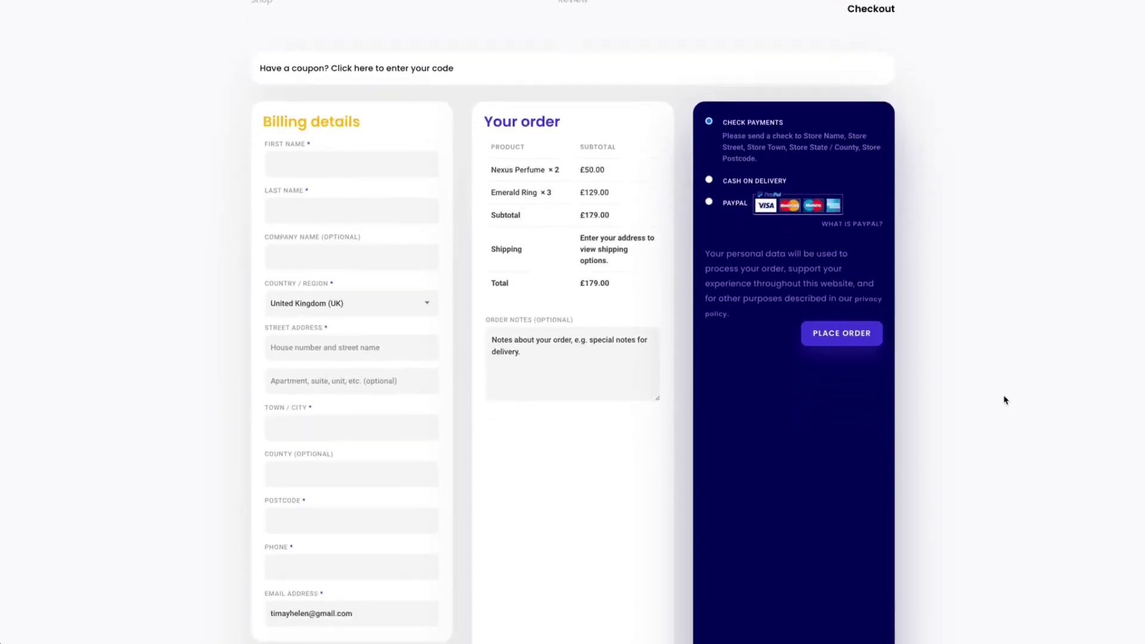
{"action": "scroll", "coordinate": [1006, 399], "scroll_direction": "down", "scroll_amount": 4}
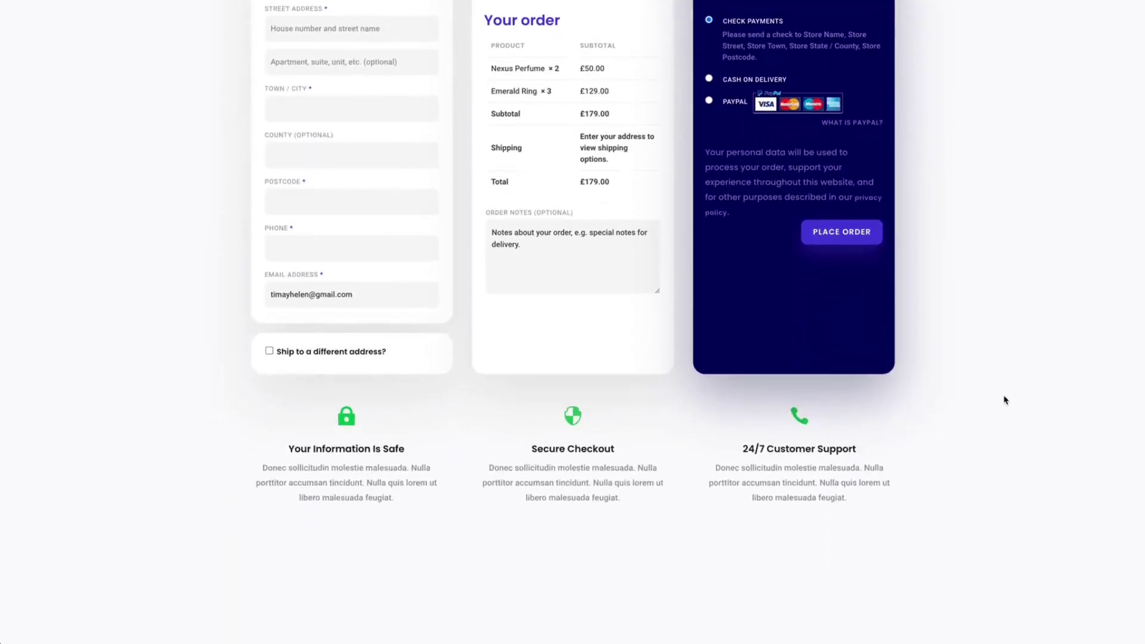
{"action": "scroll", "coordinate": [1006, 399], "scroll_direction": "up", "scroll_amount": 6}
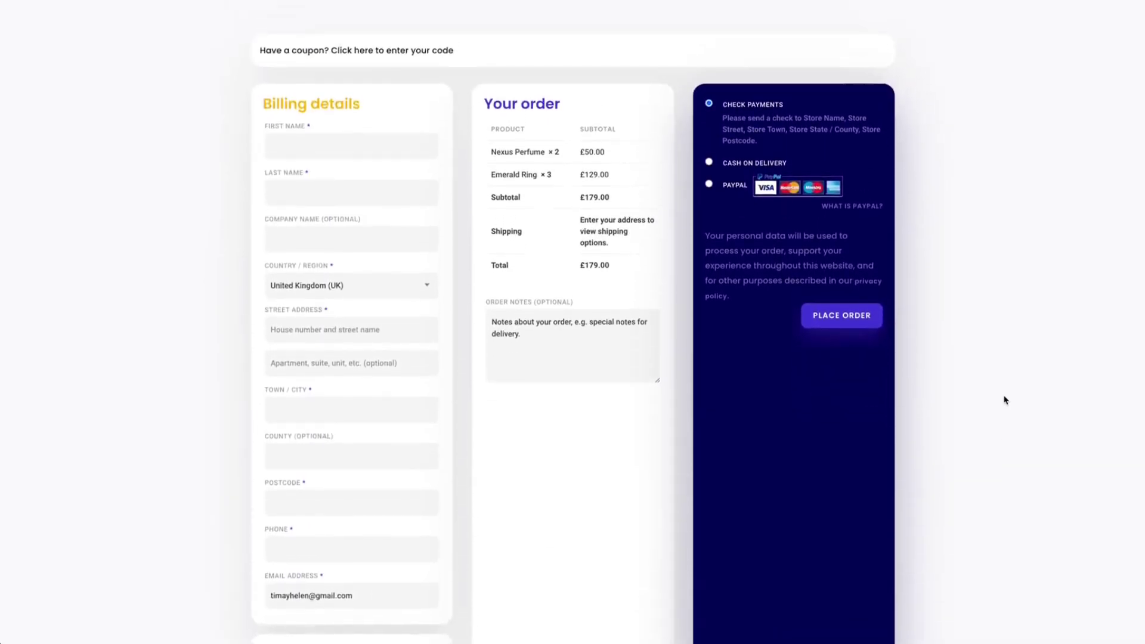
{"action": "scroll", "coordinate": [1006, 400], "scroll_direction": "up", "scroll_amount": 3}
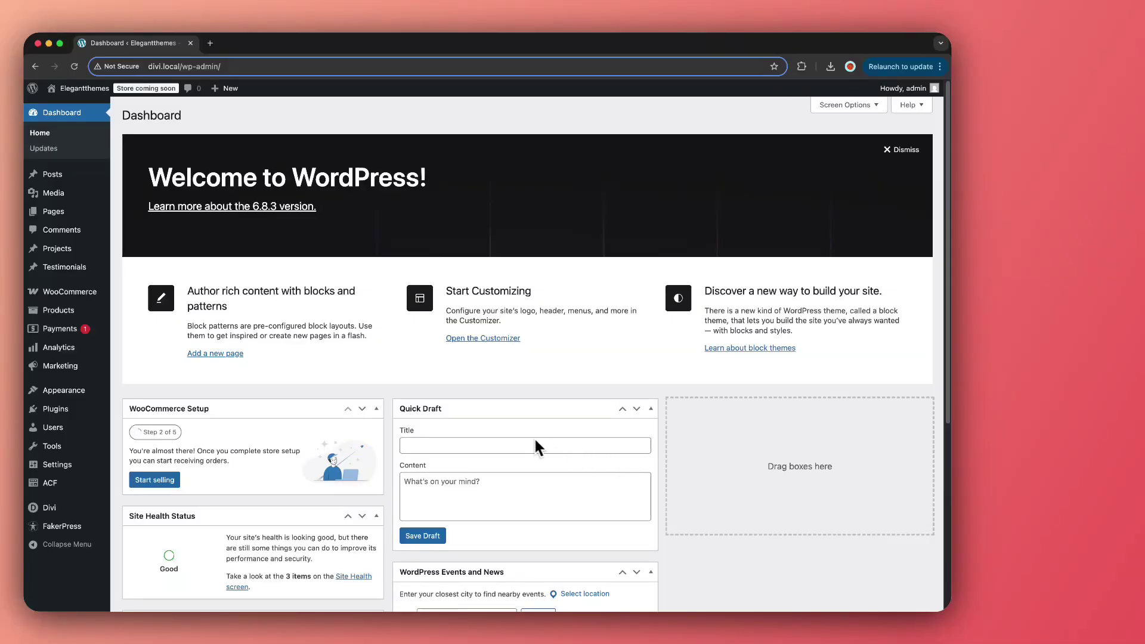
Bring up the Divi admin menu showing the Theme Builder option.
{"action": "mouse_move", "coordinate": [48, 512]}
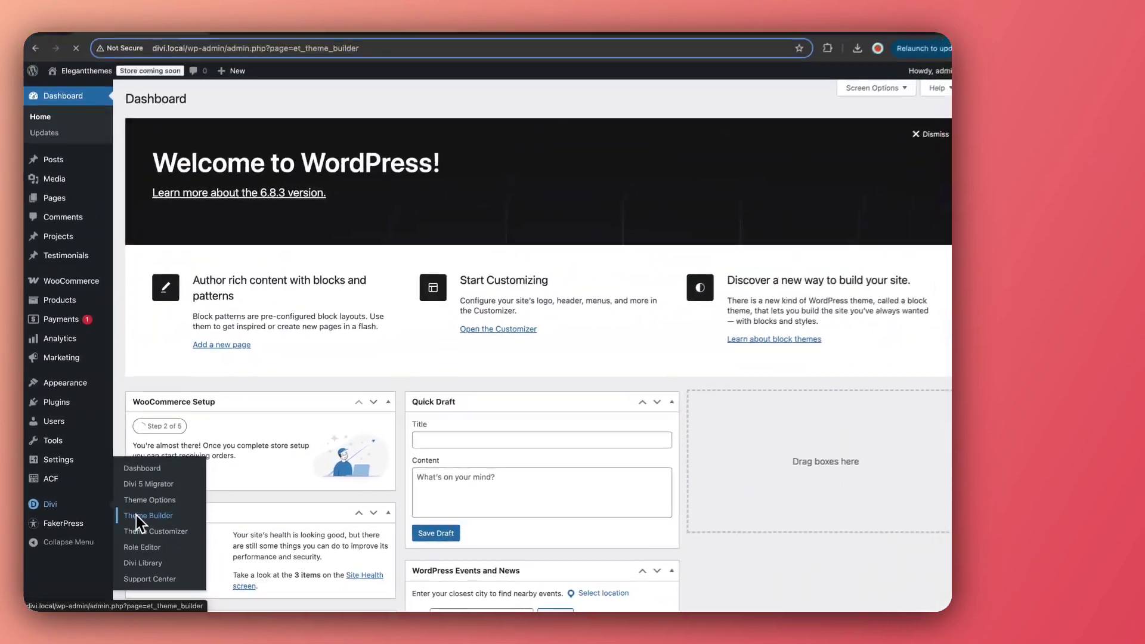
In Theme Builder, create a new from-scratch template assigned to the WooCommerce Cart page.
{"action": "left_click", "coordinate": [242, 426]}
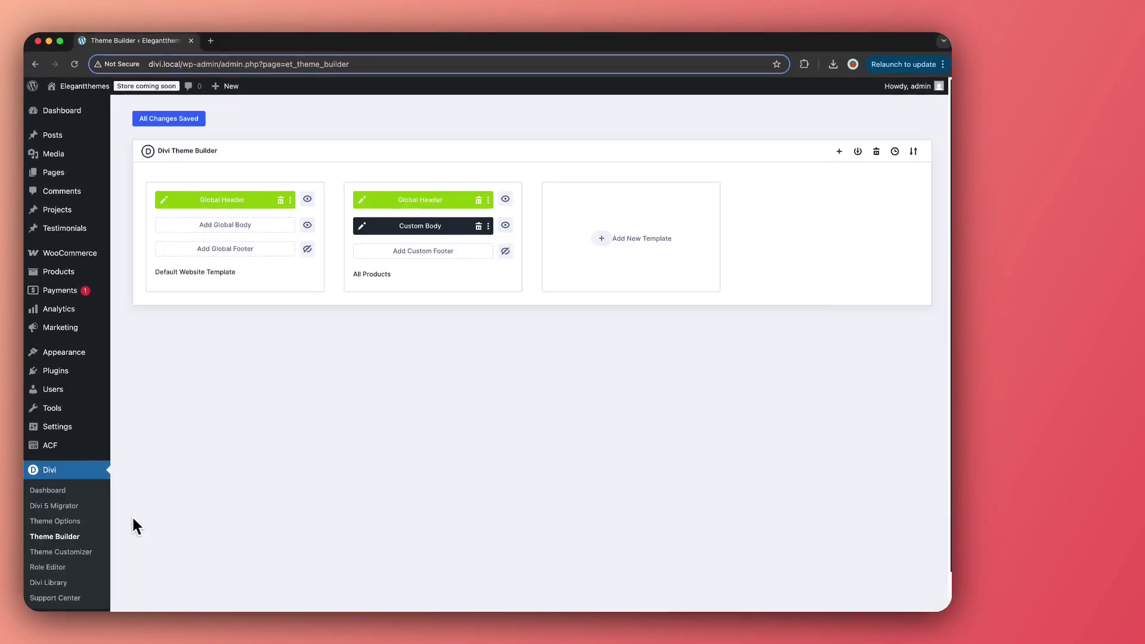
{"action": "left_click", "coordinate": [612, 274]}
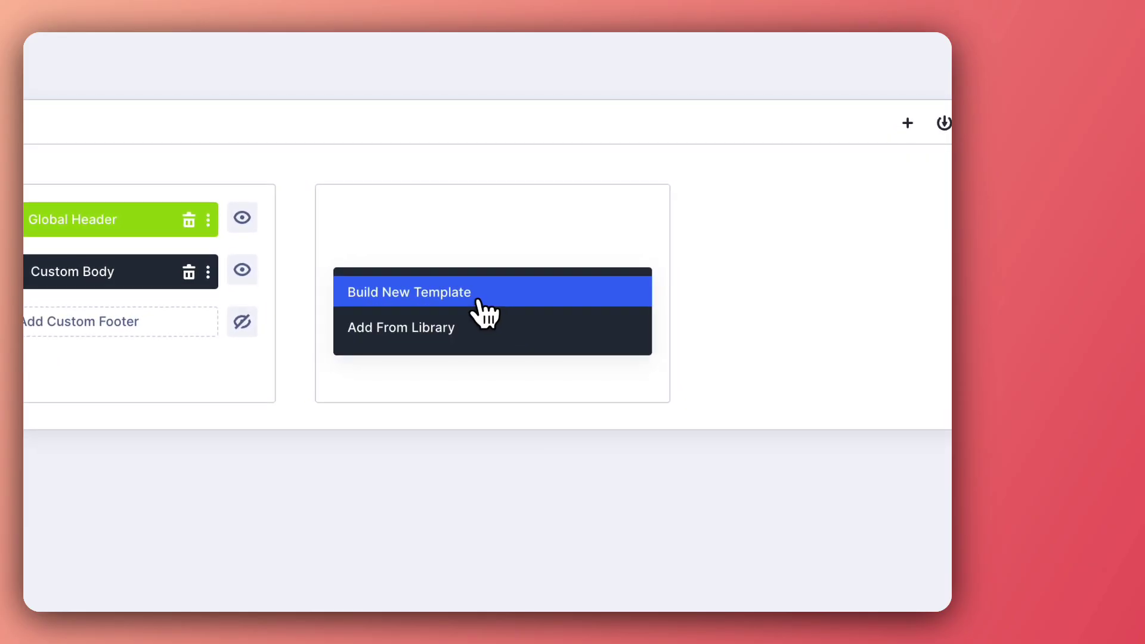
{"action": "left_click", "coordinate": [484, 312]}
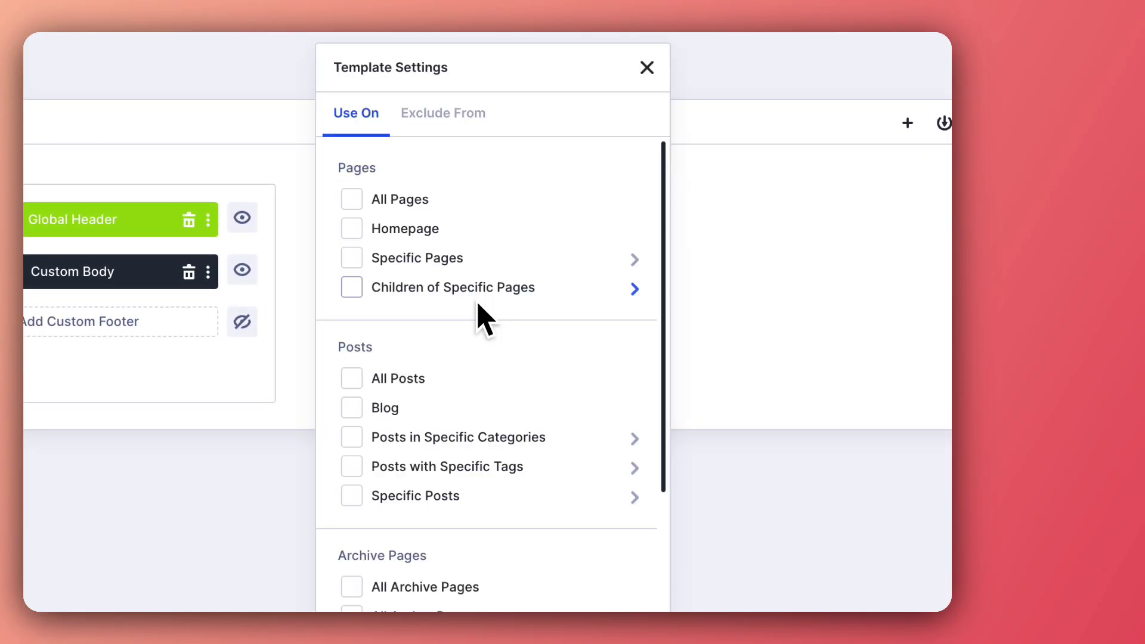
{"action": "scroll", "coordinate": [482, 316], "scroll_direction": "down", "scroll_amount": 3}
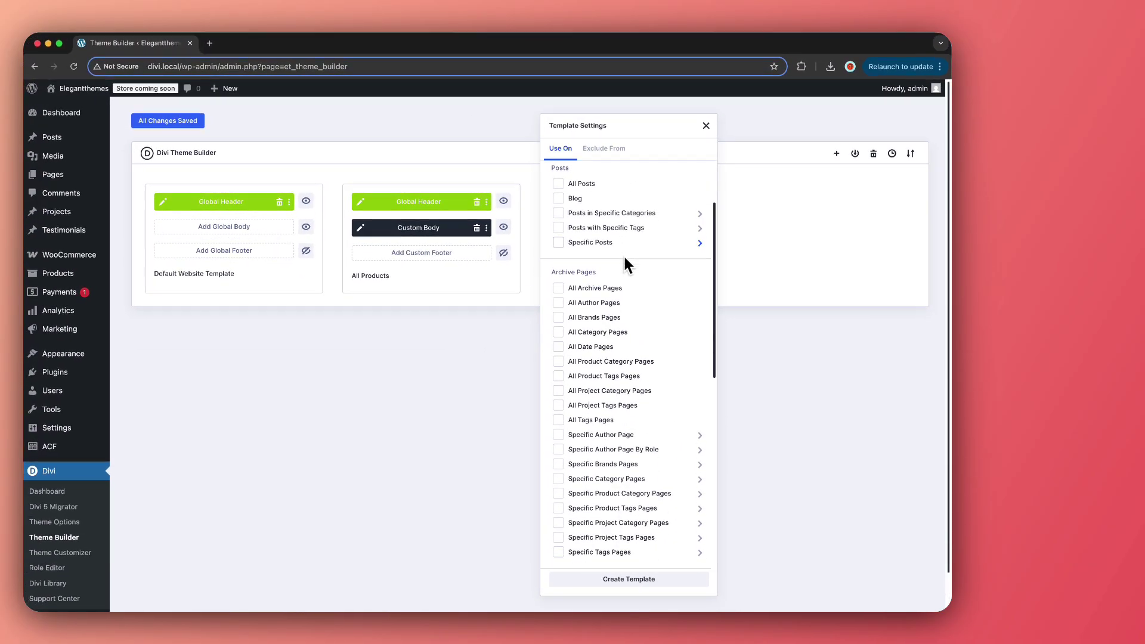
{"action": "scroll", "coordinate": [625, 263], "scroll_direction": "down", "scroll_amount": 5}
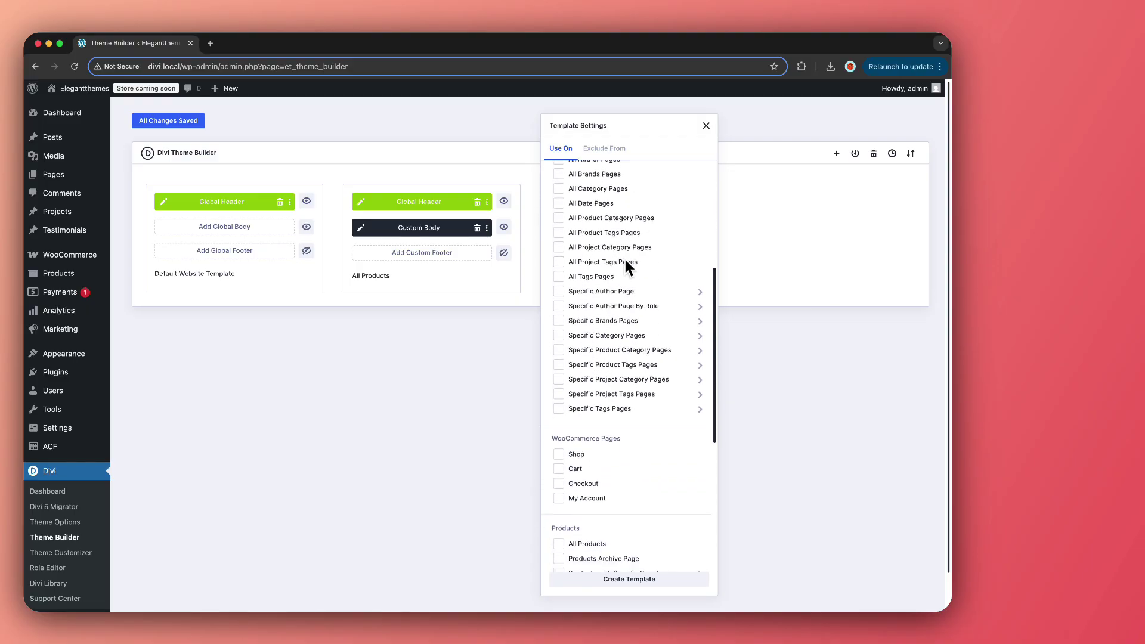
{"action": "scroll", "coordinate": [614, 301], "scroll_direction": "down", "scroll_amount": 1}
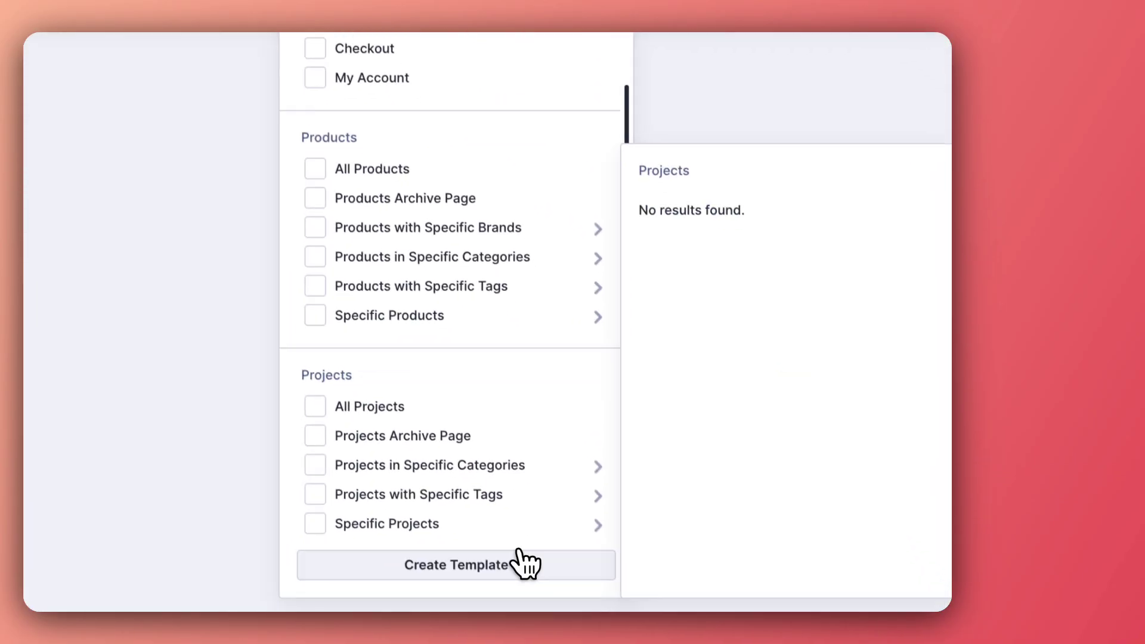
{"action": "left_click", "coordinate": [518, 552]}
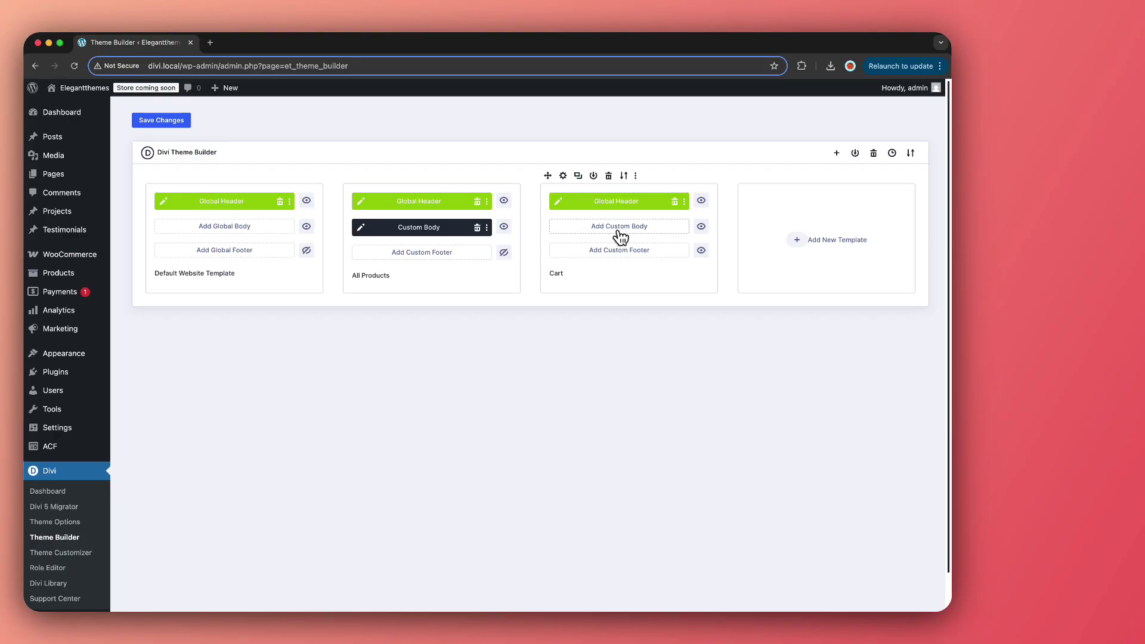
Build a custom body for the Cart template and insert a one-column row.
{"action": "left_click", "coordinate": [621, 233]}
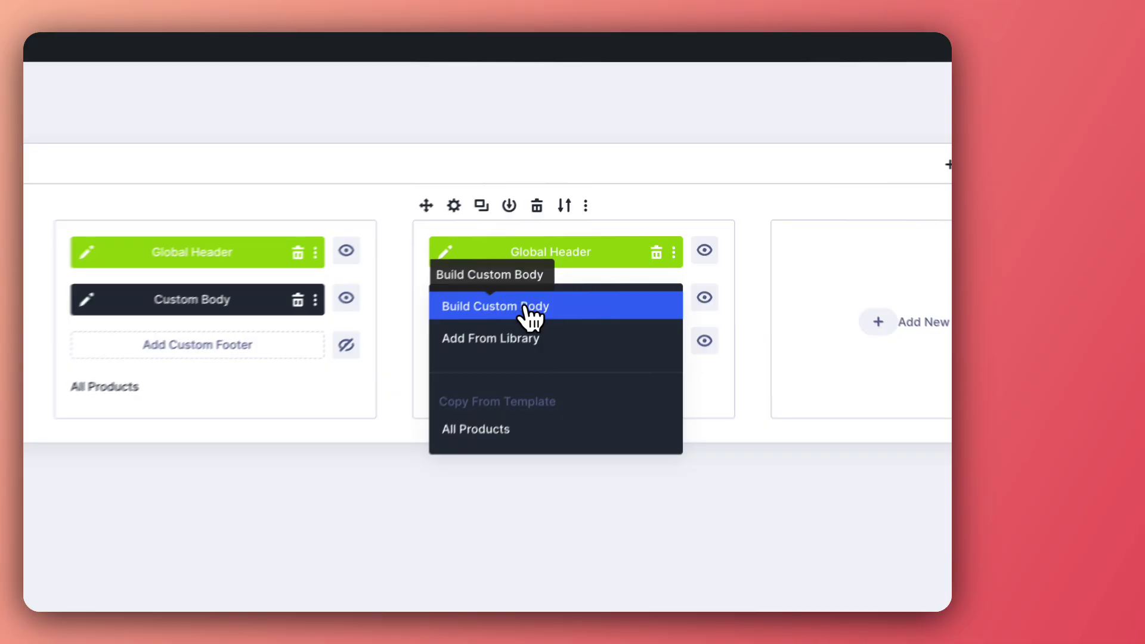
{"action": "left_click", "coordinate": [619, 233]}
{"action": "left_click", "coordinate": [425, 143]}
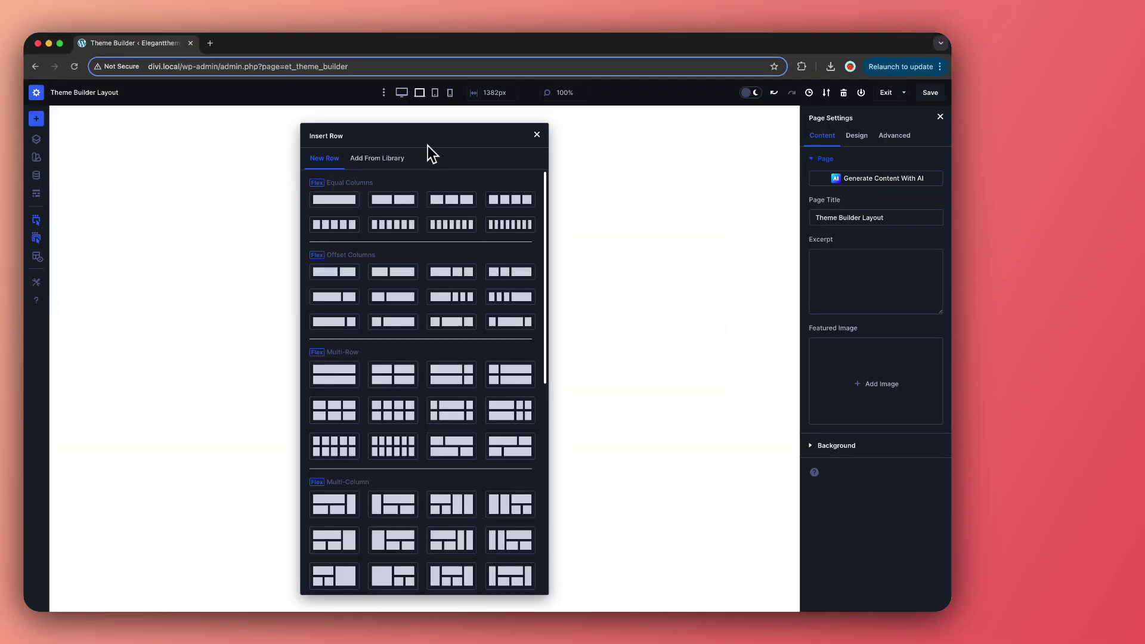
{"action": "left_click", "coordinate": [335, 199]}
{"action": "scroll", "coordinate": [456, 289], "scroll_direction": "down", "scroll_amount": 2}
{"action": "scroll", "coordinate": [456, 292], "scroll_direction": "down", "scroll_amount": 5}
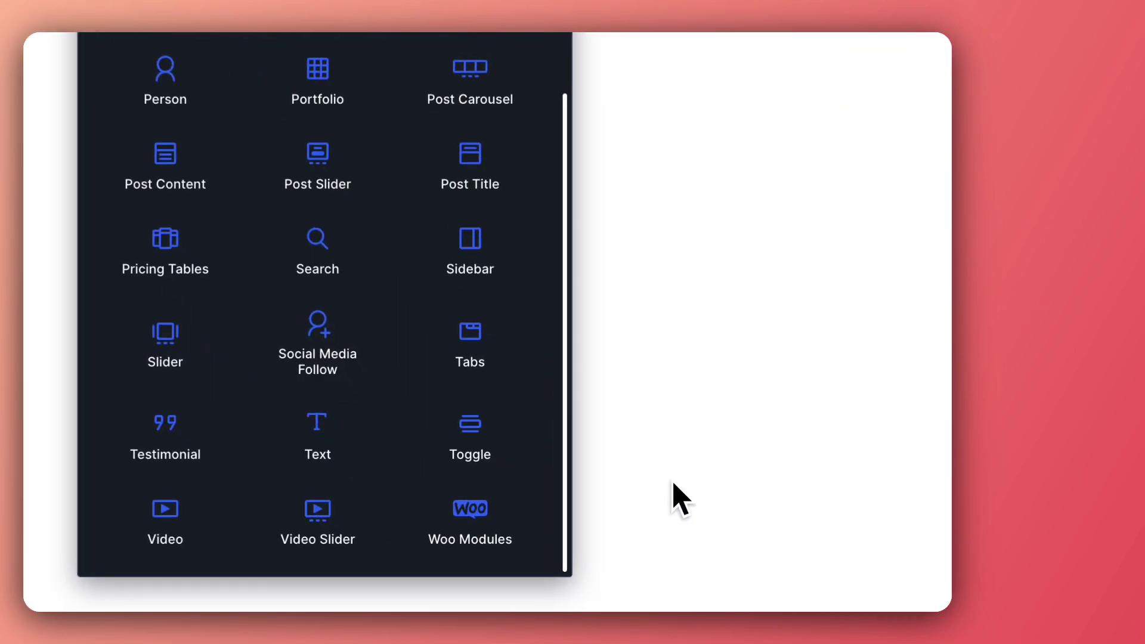
Add the Woo Cart Products module from Woo Modules into the new row.
{"action": "left_click", "coordinate": [497, 564]}
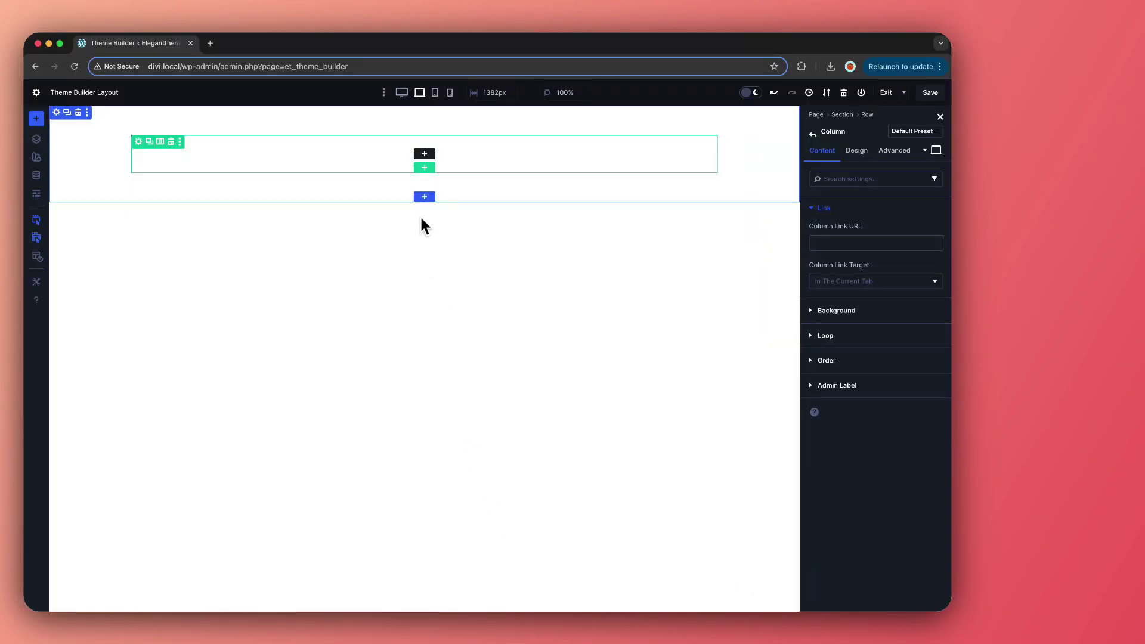
{"action": "left_click", "coordinate": [424, 195]}
{"action": "scroll", "coordinate": [532, 358], "scroll_direction": "down", "scroll_amount": 5}
{"action": "scroll", "coordinate": [530, 545], "scroll_direction": "down", "scroll_amount": 10}
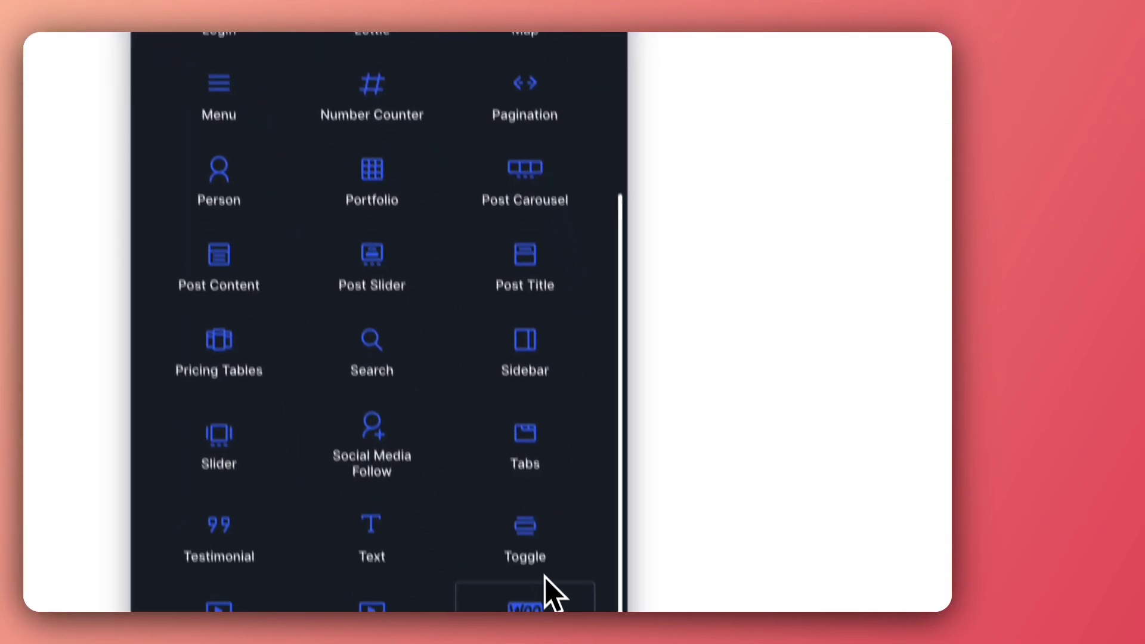
{"action": "scroll", "coordinate": [447, 197], "scroll_direction": "up", "scroll_amount": 6}
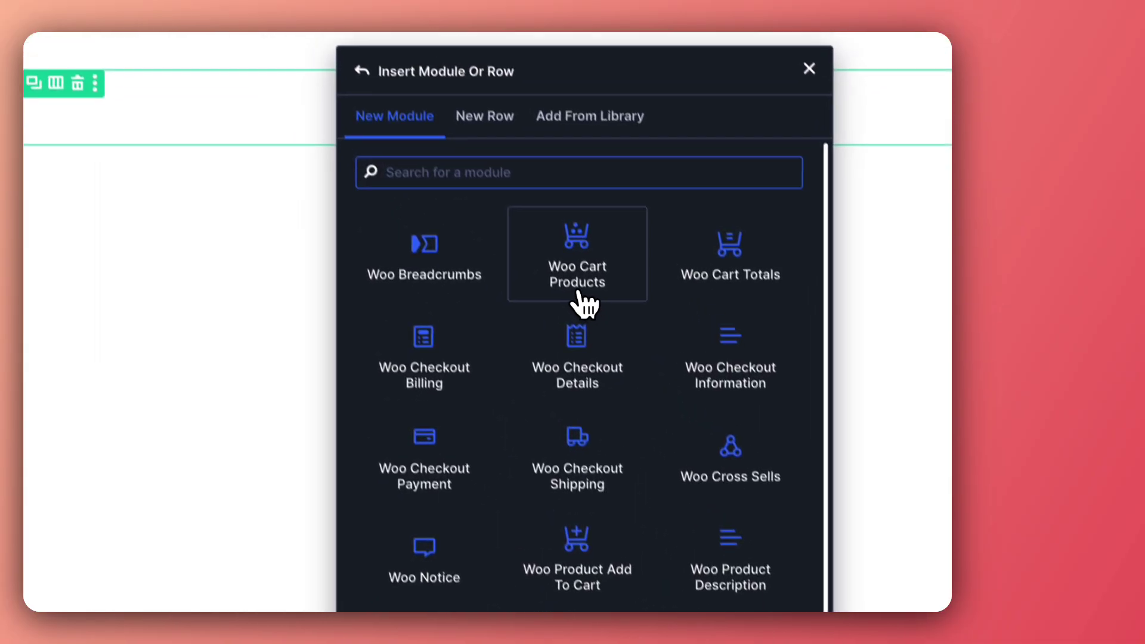
{"action": "left_click", "coordinate": [579, 295]}
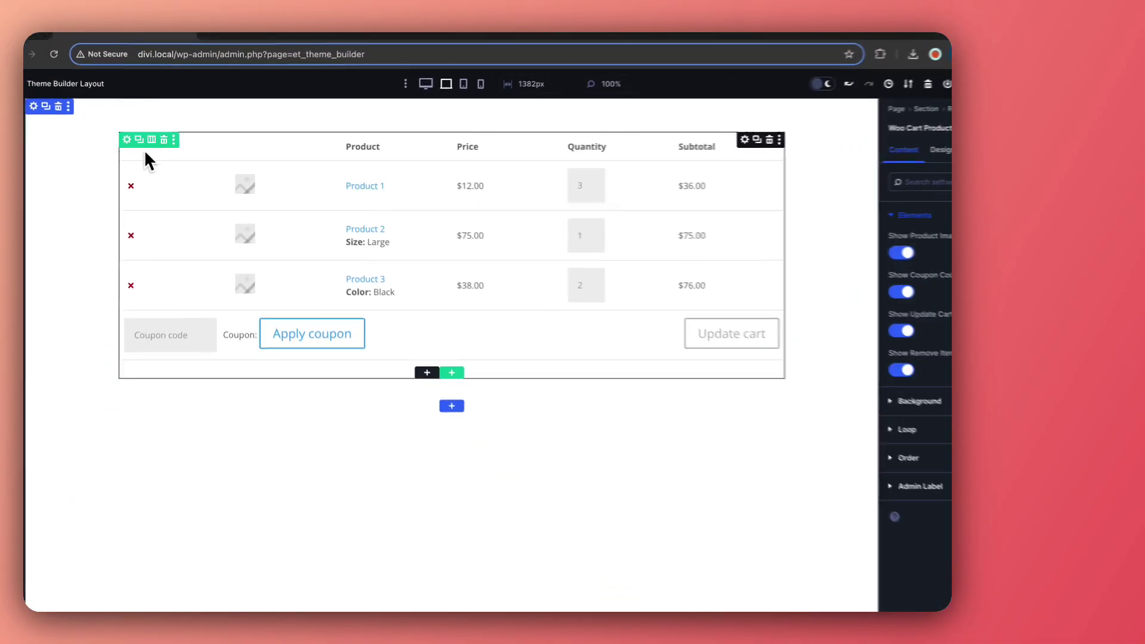
Look over the cart table's design settings and begin adding a module beneath it.
{"action": "left_click", "coordinate": [857, 150]}
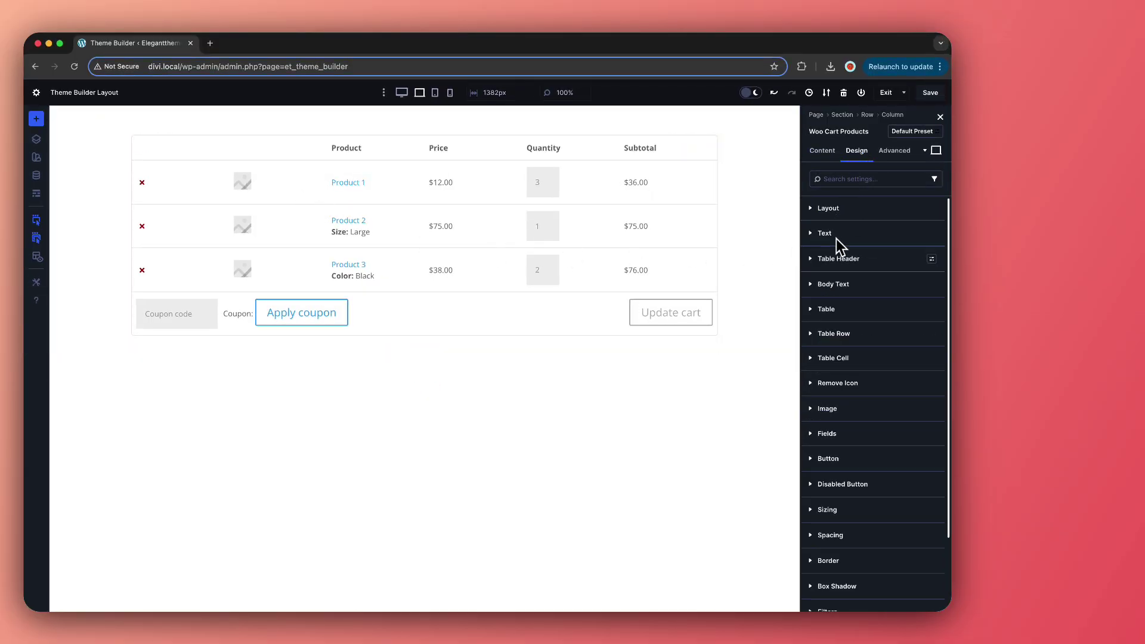
{"action": "left_click", "coordinate": [839, 245]}
{"action": "scroll", "coordinate": [874, 492], "scroll_direction": "down", "scroll_amount": 10}
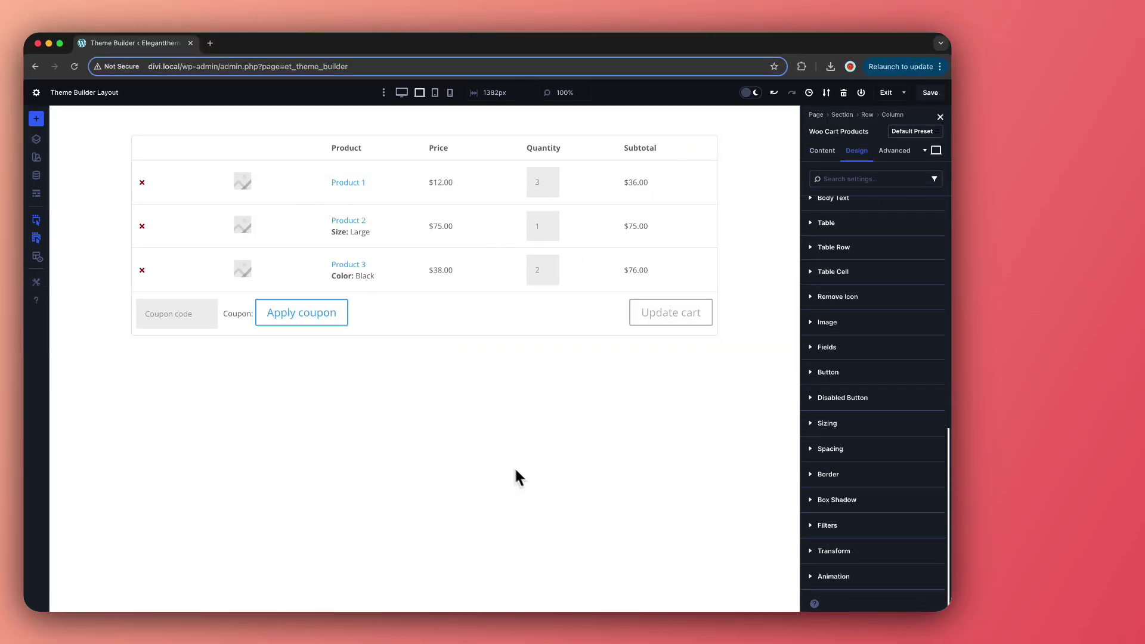
{"action": "left_click", "coordinate": [412, 344]}
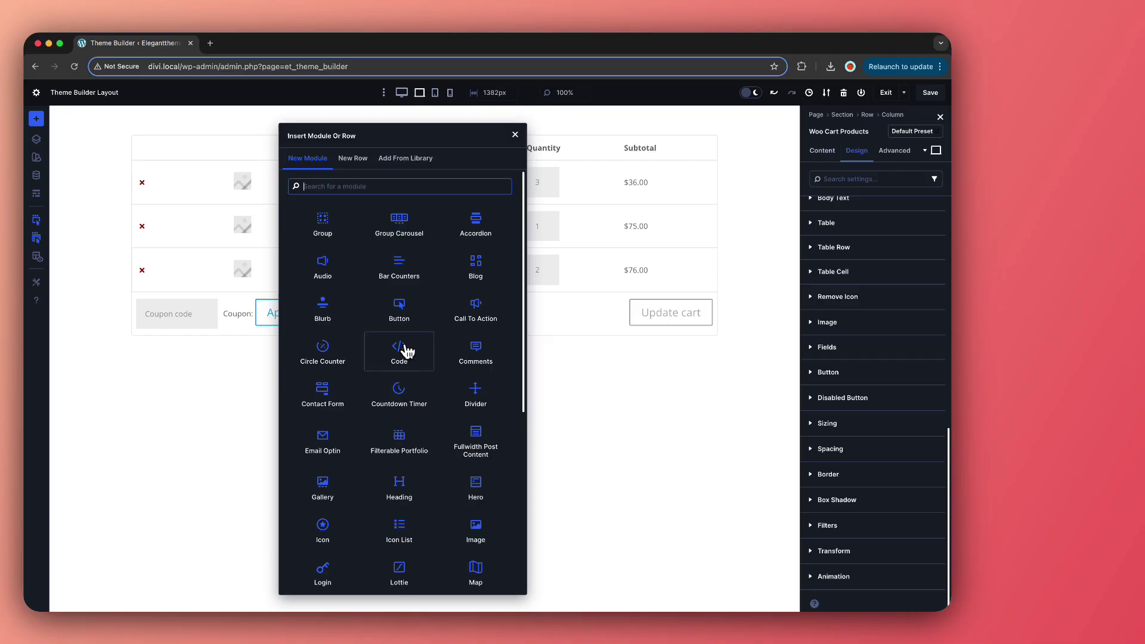
Add Woo Cart Totals, then Woo Cross Sells found by searching 'cro', below the cart table.
{"action": "scroll", "coordinate": [404, 350], "scroll_direction": "down", "scroll_amount": 20}
{"action": "scroll", "coordinate": [385, 256], "scroll_direction": "up", "scroll_amount": 3}
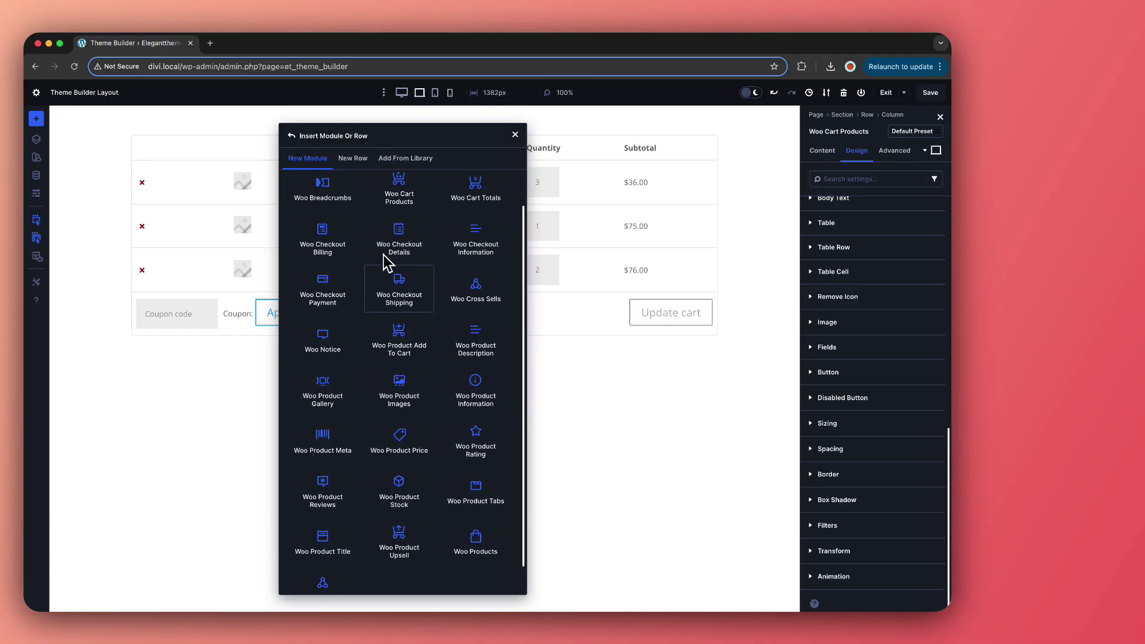
{"action": "left_click", "coordinate": [465, 248]}
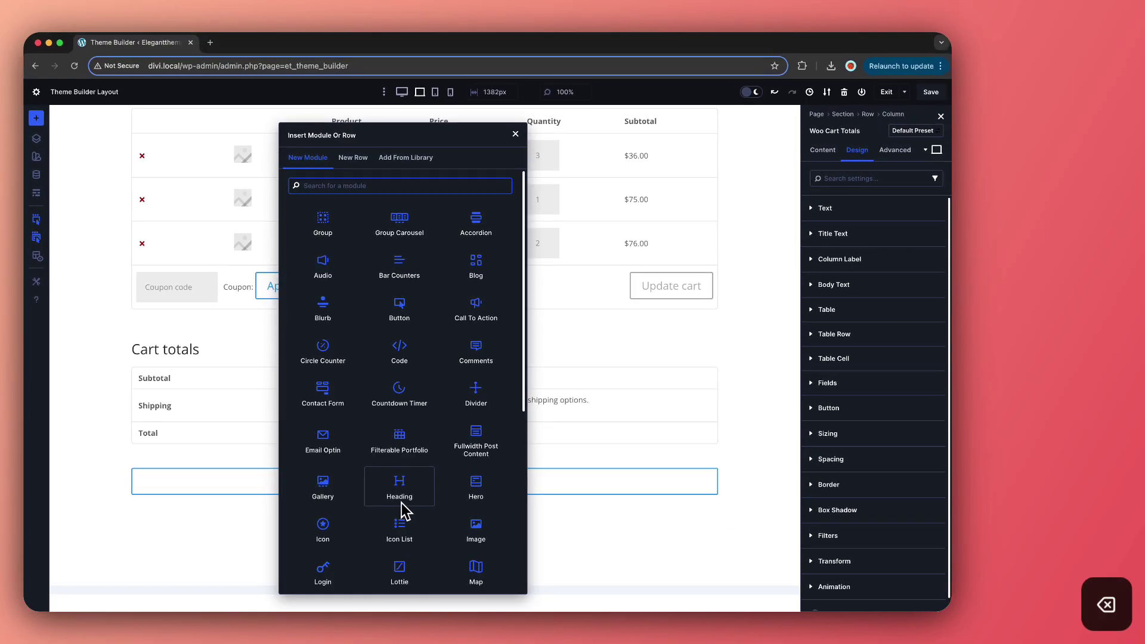
{"action": "type", "text": "cro"}
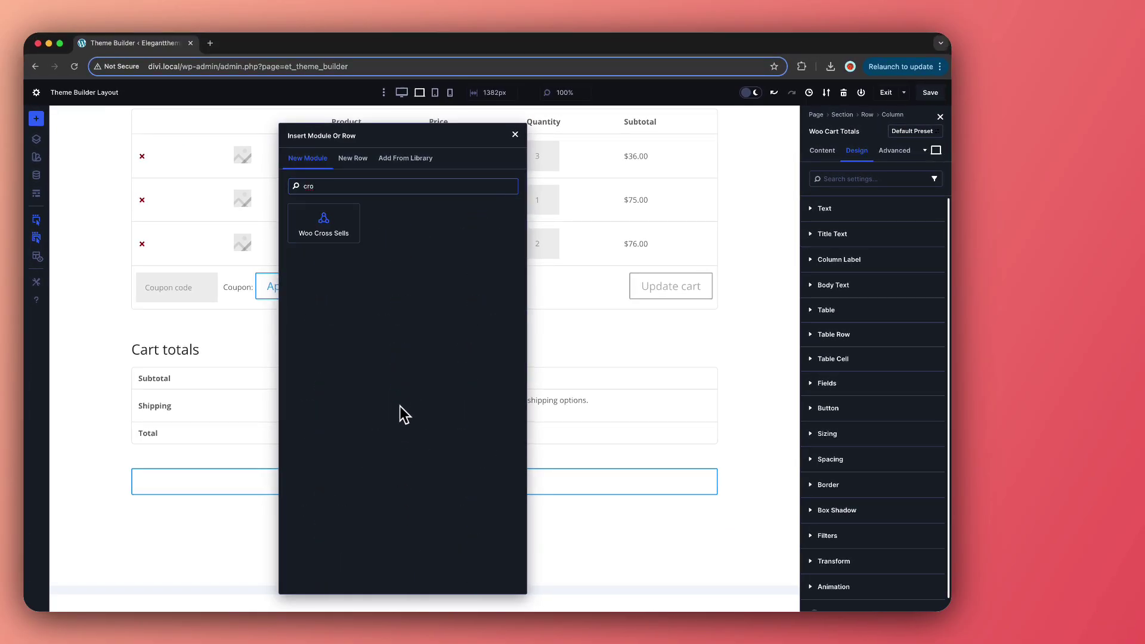
{"action": "left_click", "coordinate": [324, 236]}
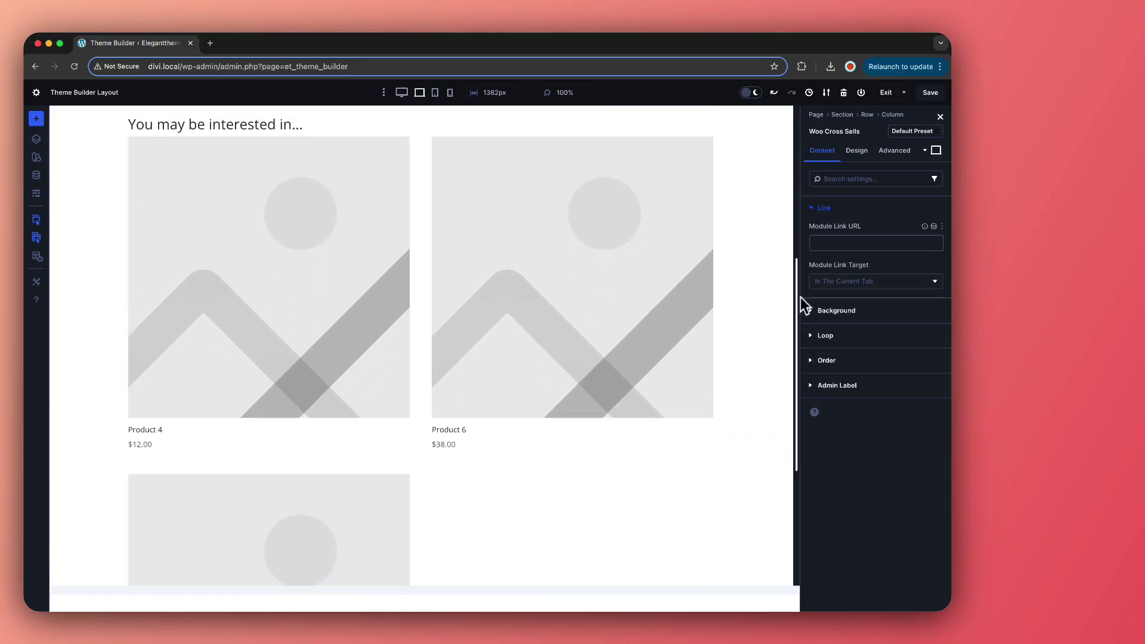
Check the Woo Cross Sells design settings, then save the Cart body layout and Theme Builder changes.
{"action": "left_click", "coordinate": [857, 151]}
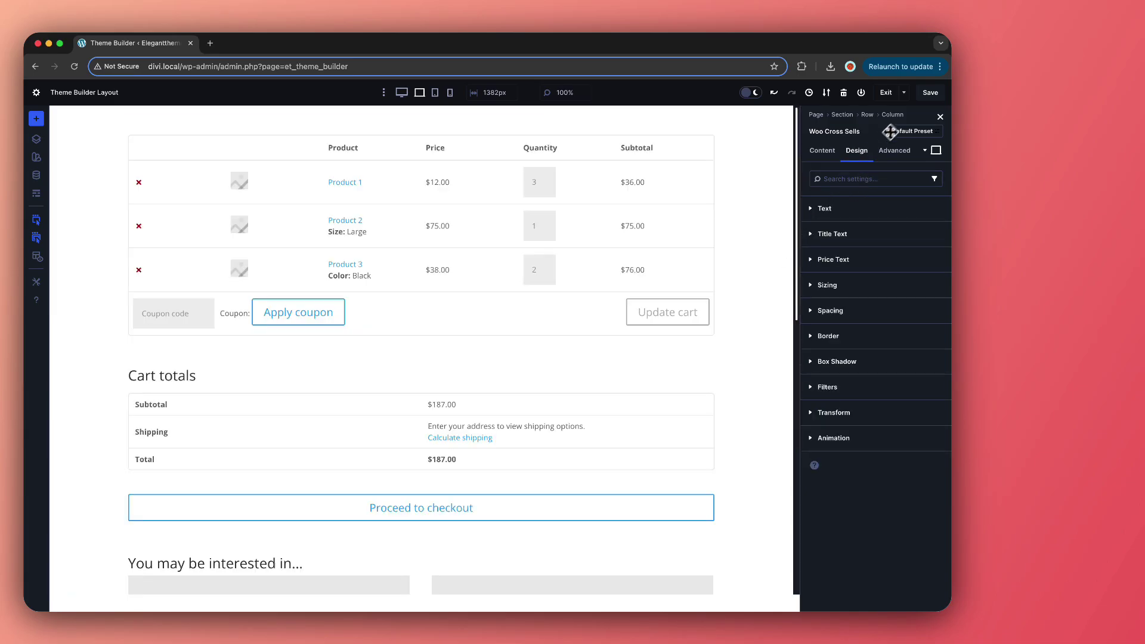
{"action": "left_click", "coordinate": [930, 93]}
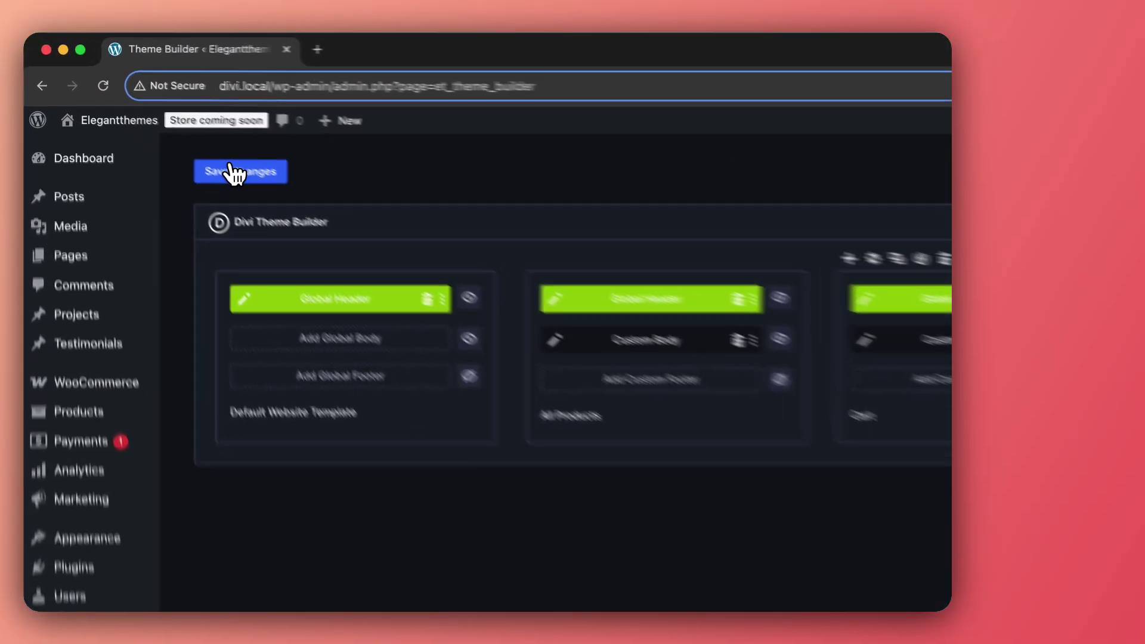
{"action": "left_click", "coordinate": [147, 123]}
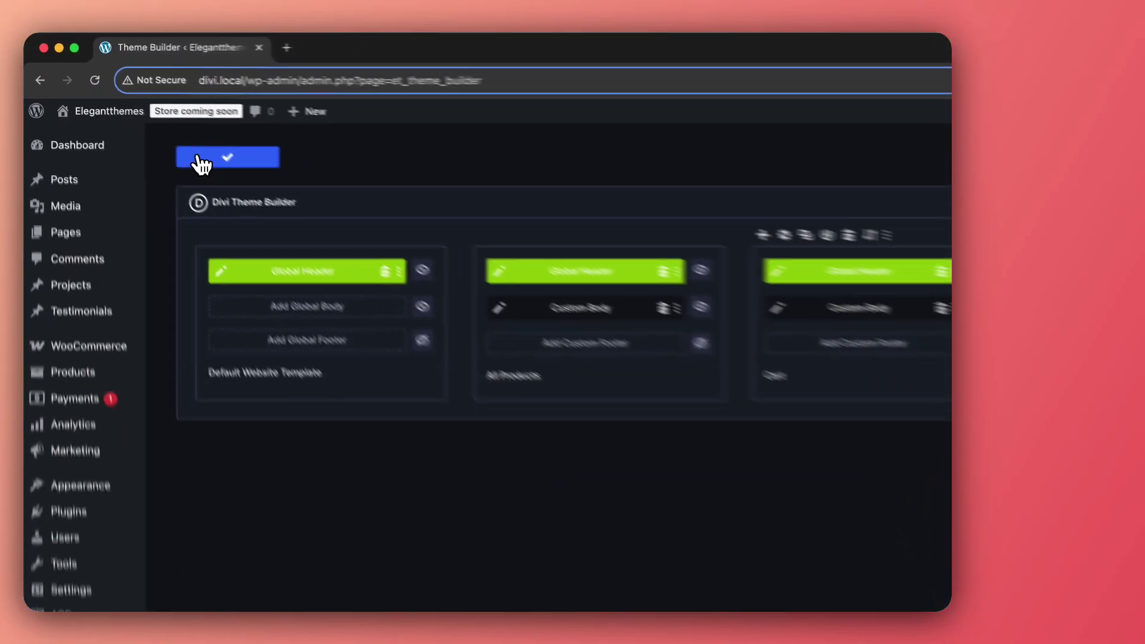